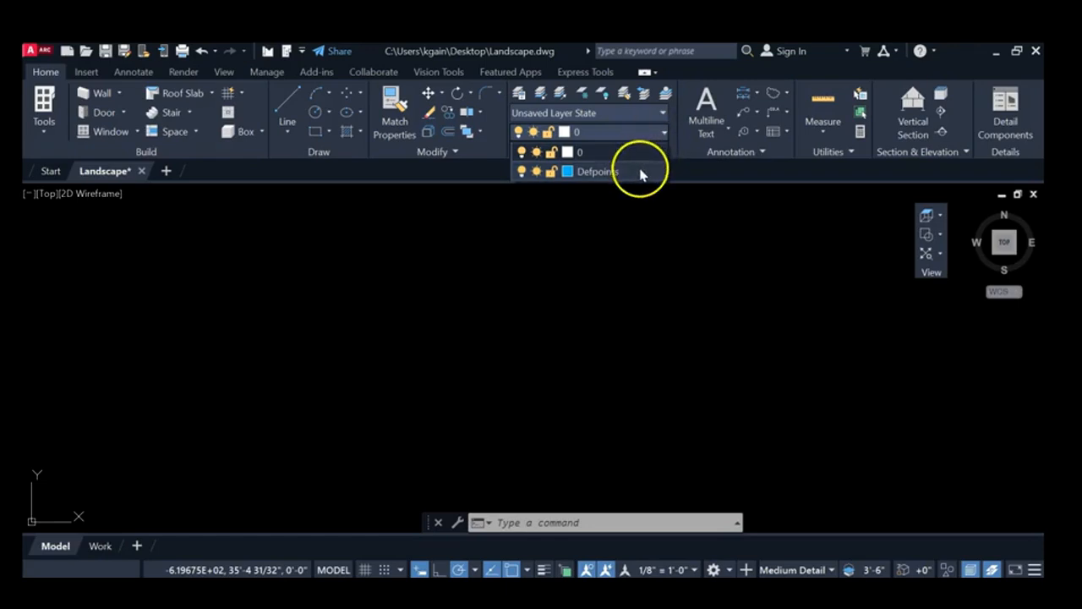
Create a new layer named BLDG in the layer manager and assign it the colour green
left_click(617, 153)
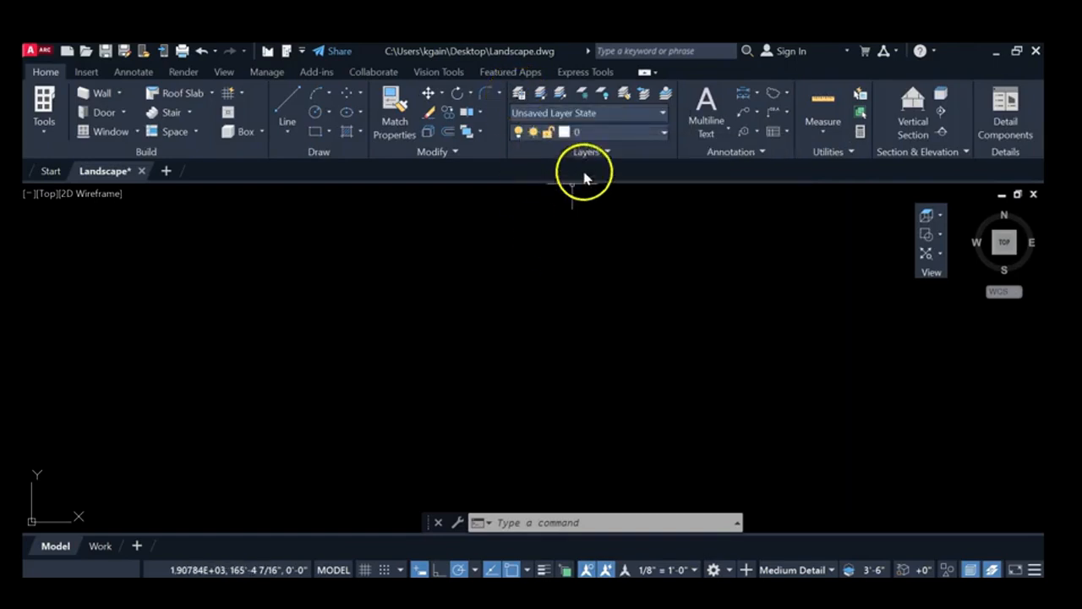
left_click(519, 95)
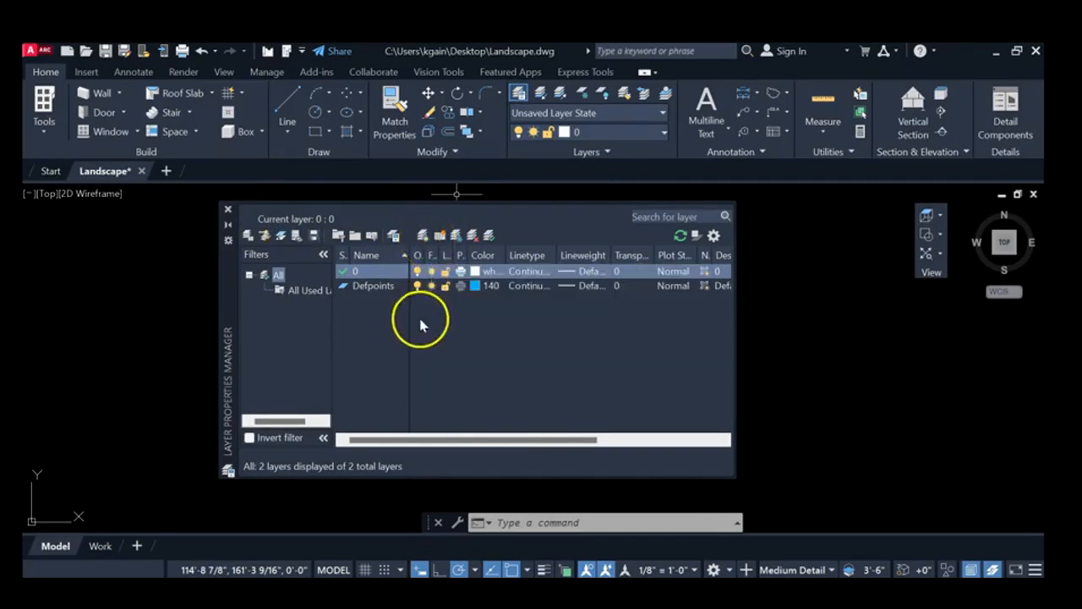
left_click(423, 236)
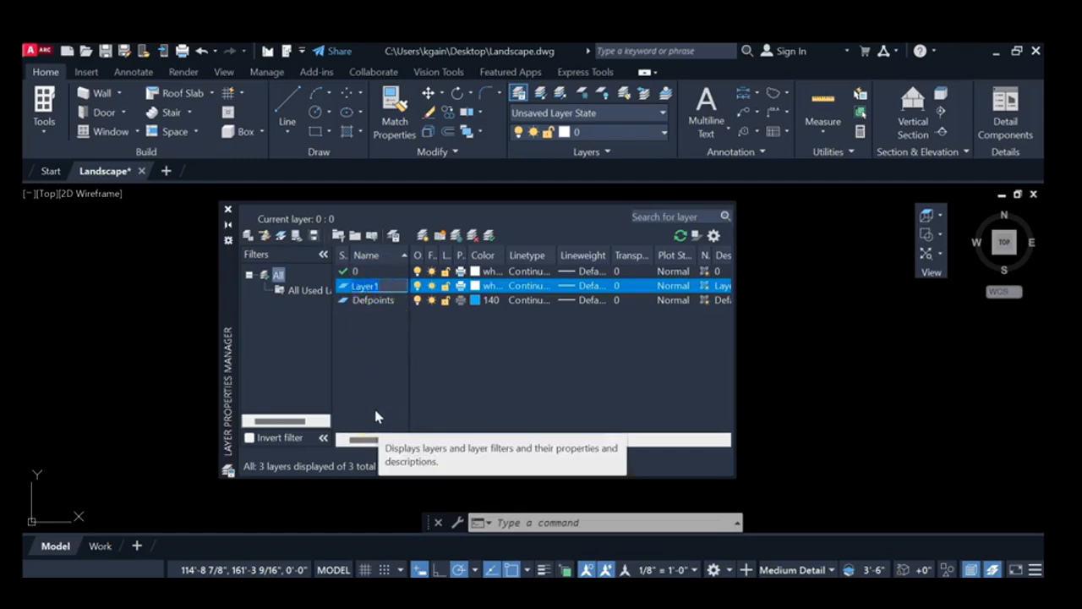
key("Caps_Lock")
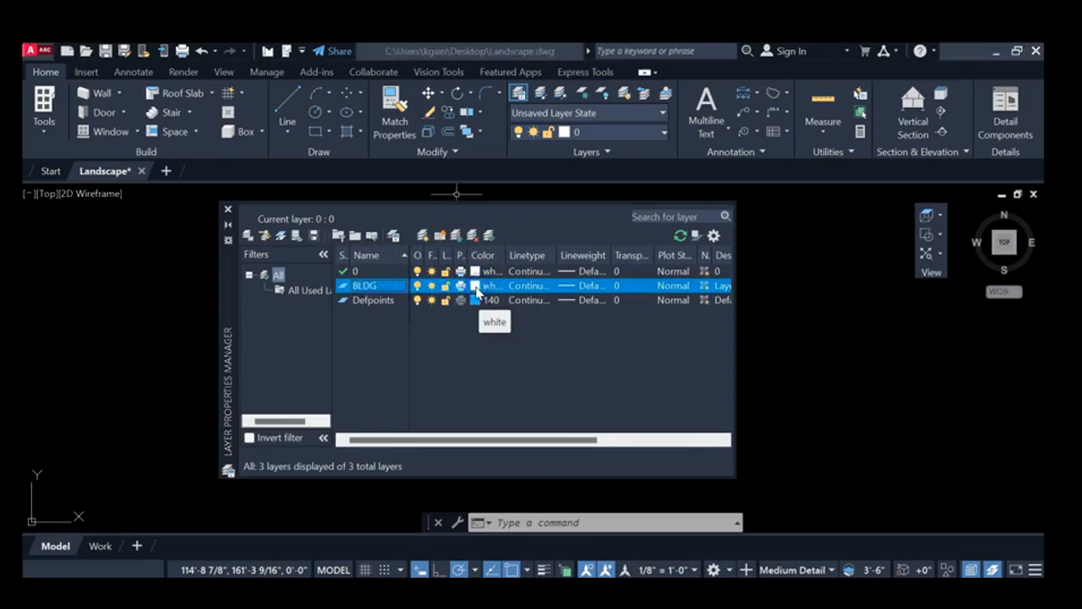
left_click(477, 287)
left_click(436, 352)
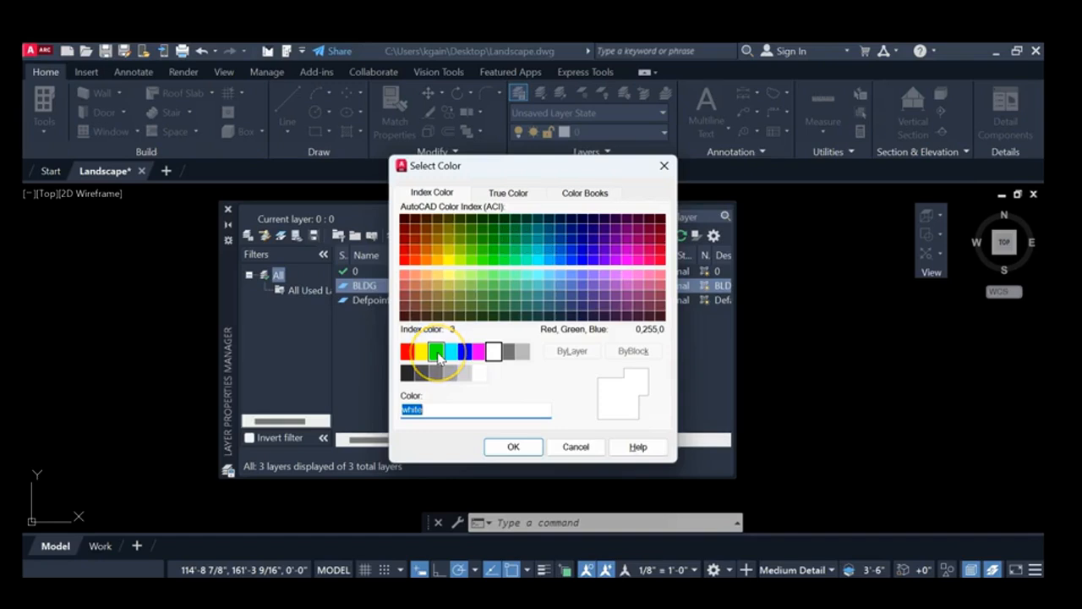
left_click(437, 351)
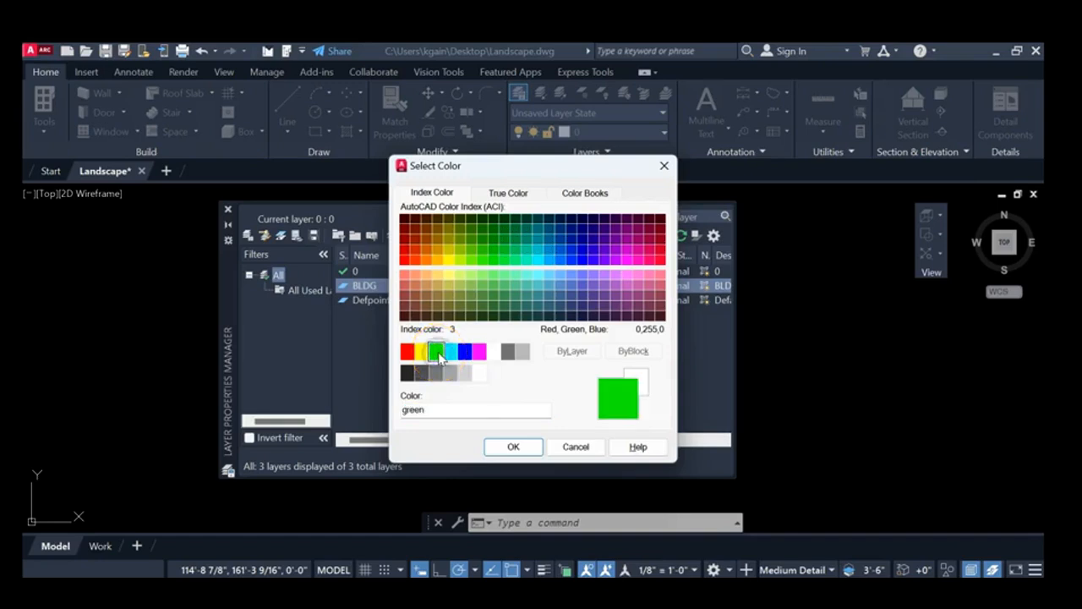
left_click(516, 447)
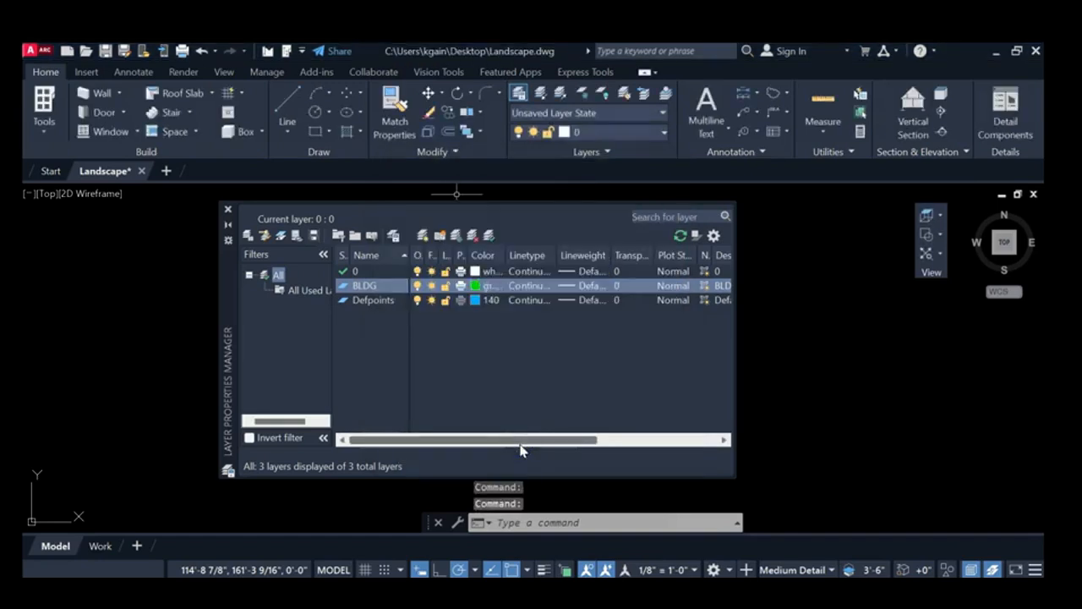
left_click(509, 429)
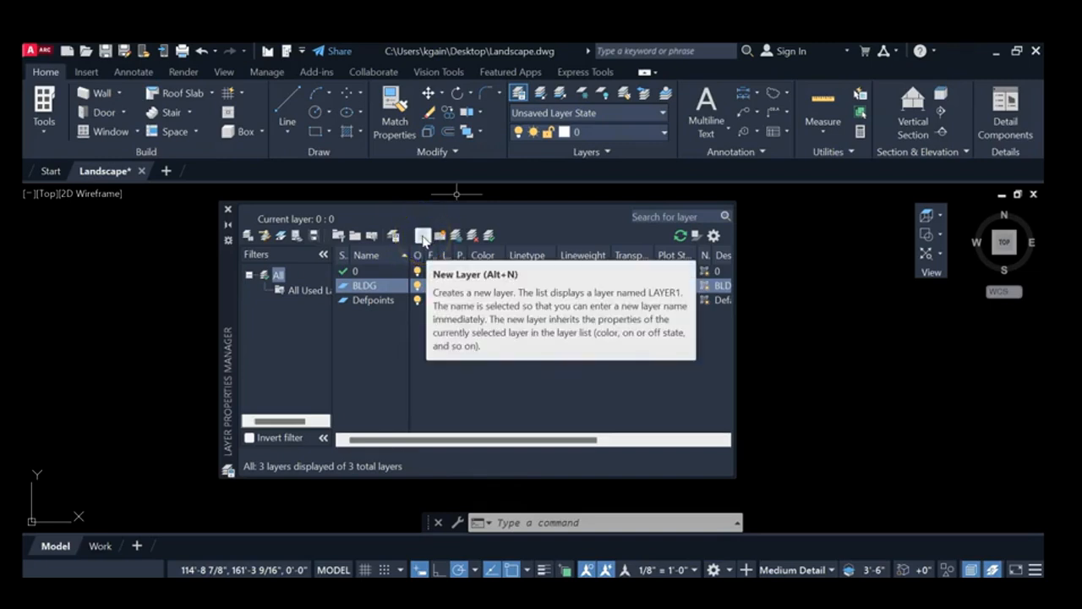
Add a new layer named WOOD and set its colour to blue
left_click(423, 237)
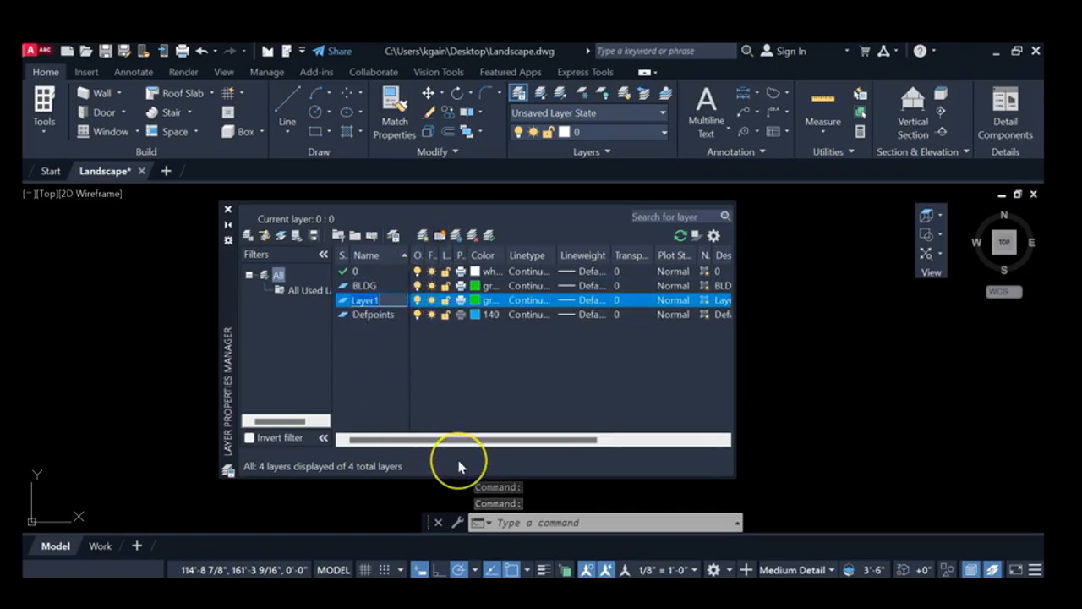
type("WOOD")
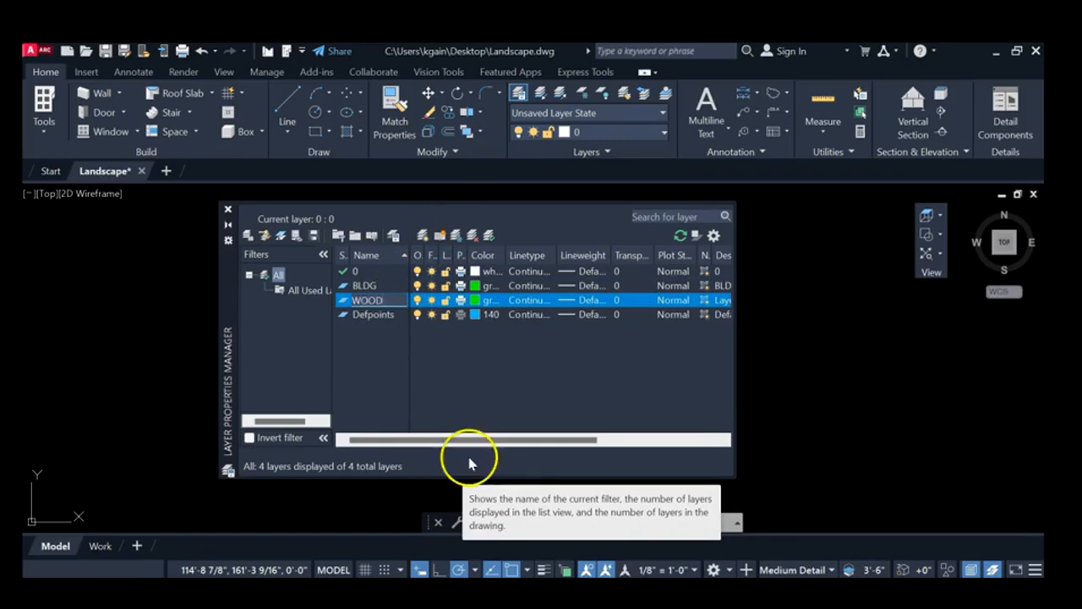
left_click(478, 310)
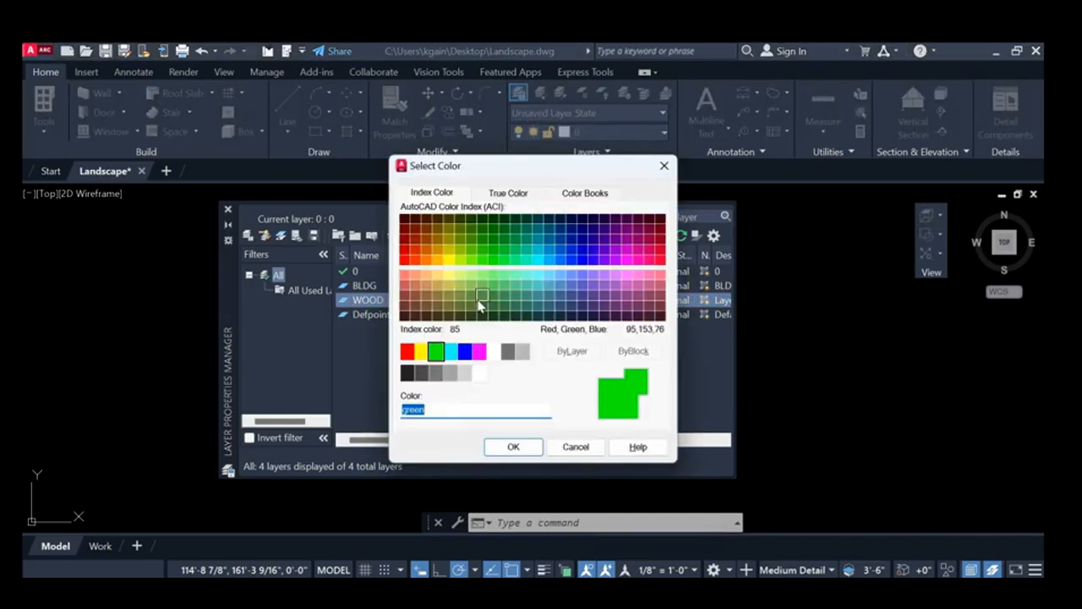
left_click(466, 351)
left_click(497, 406)
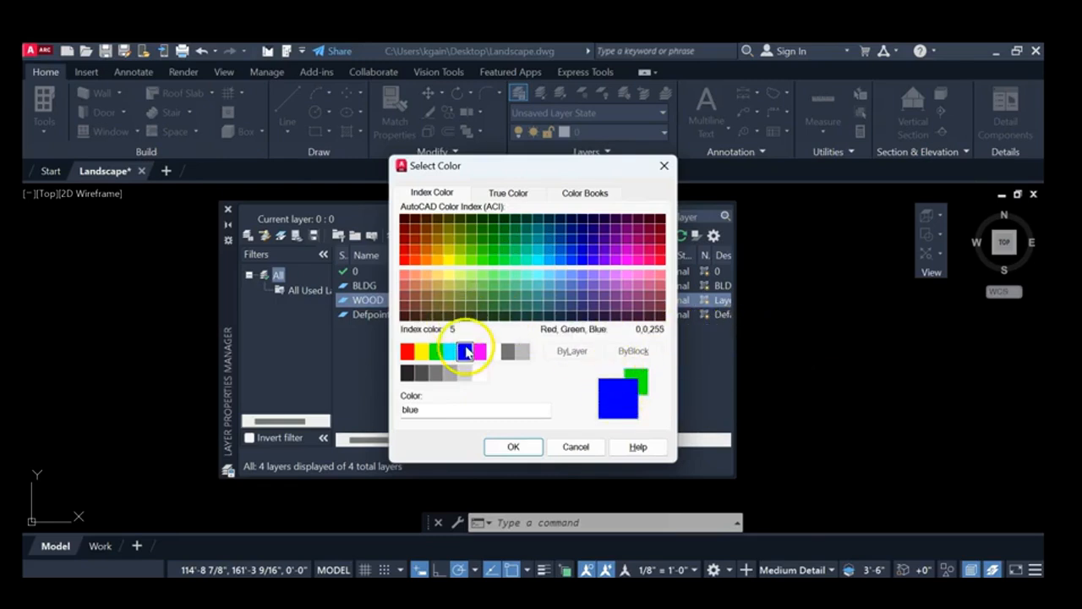
left_click(516, 448)
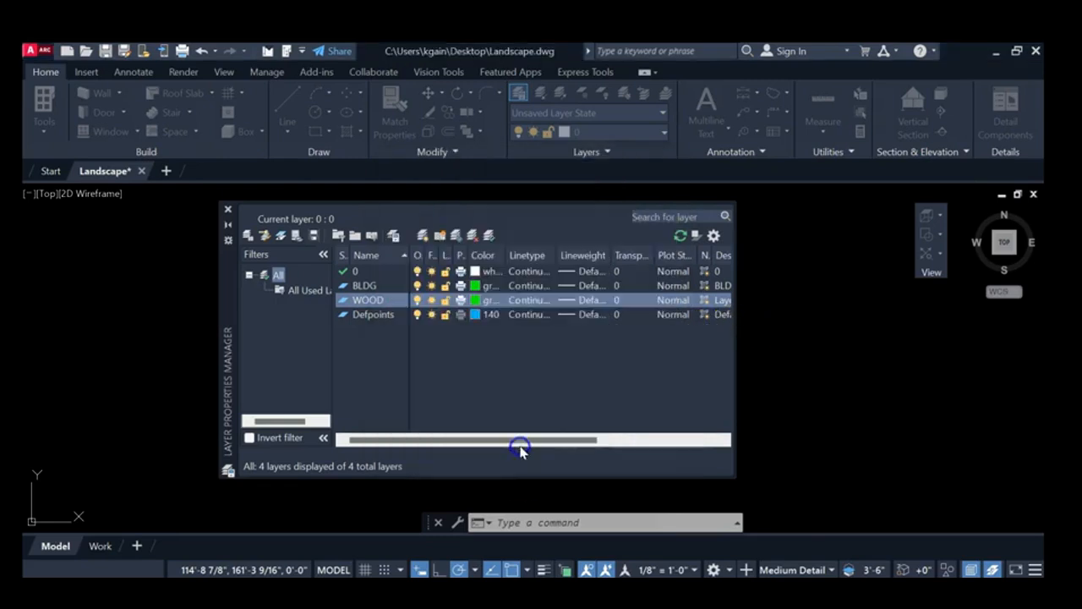
Add a new layer named CONC and set its colour to cyan
left_click(422, 237)
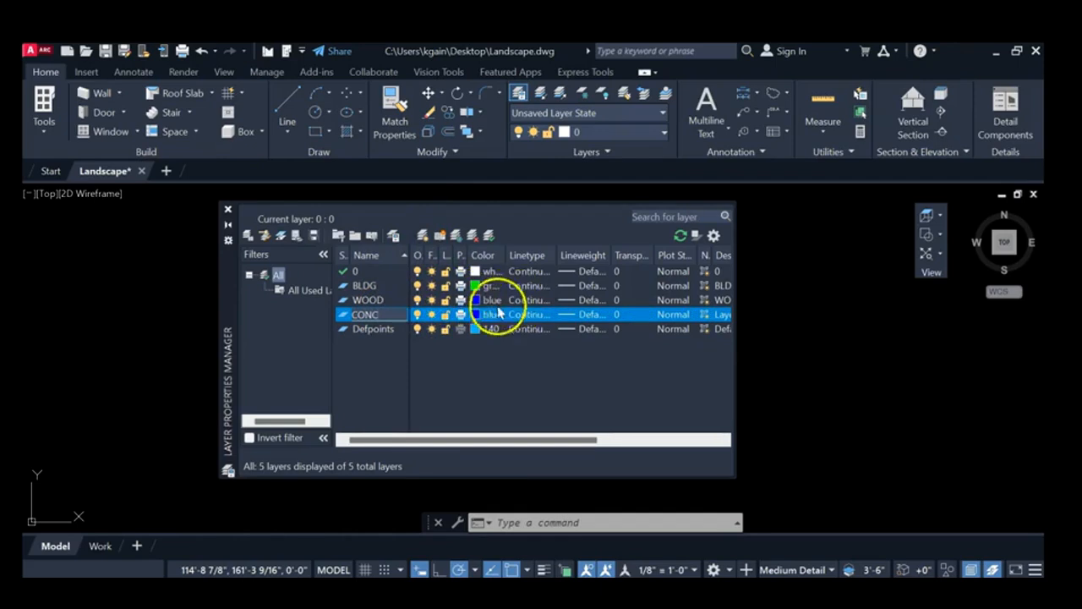
left_click(475, 316)
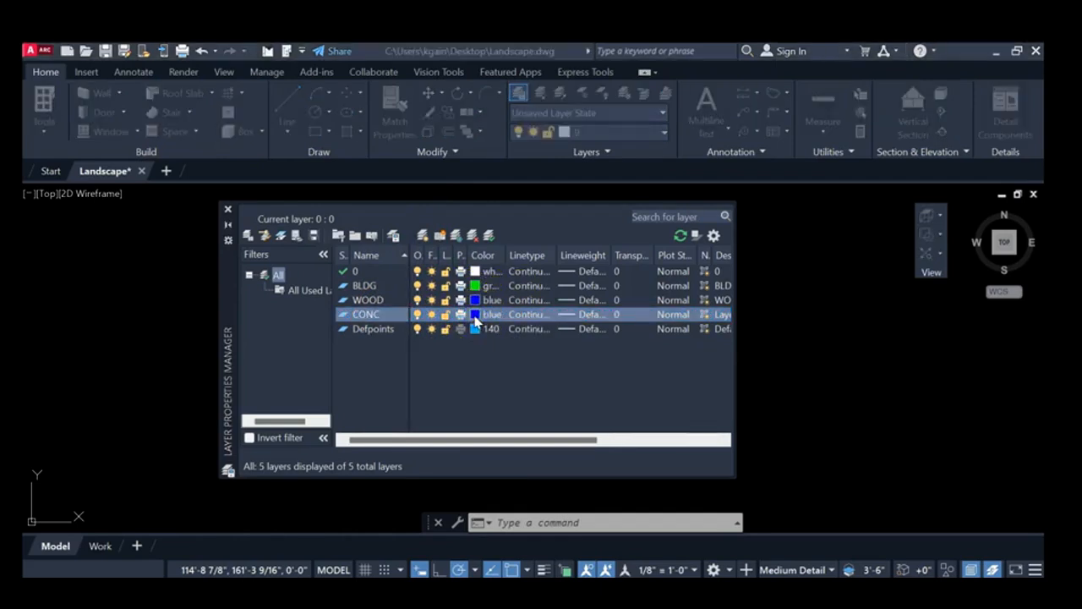
left_click(474, 317)
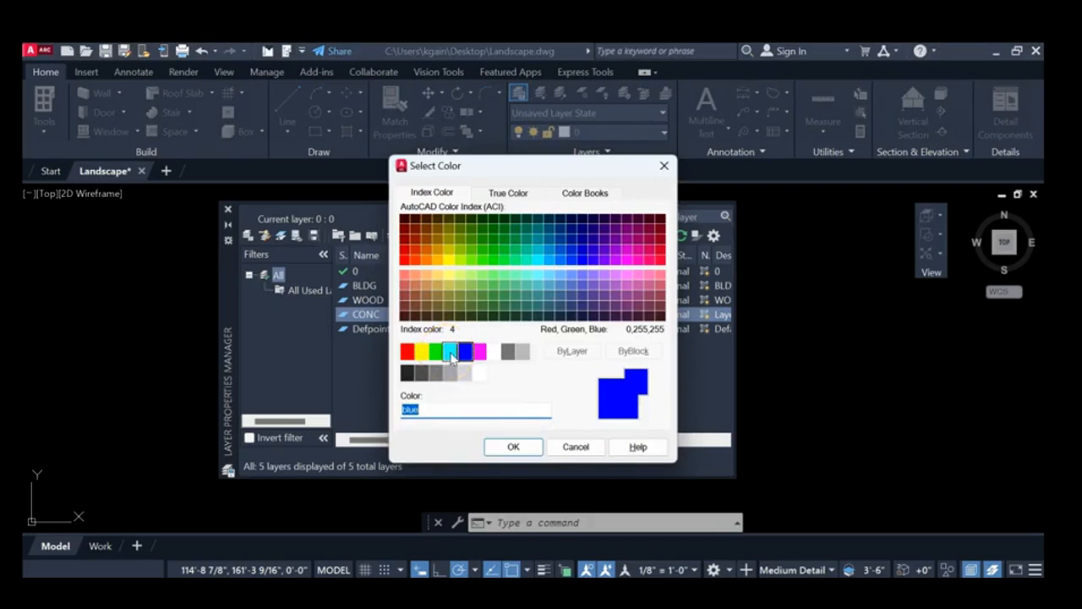
left_click(451, 352)
left_click(513, 447)
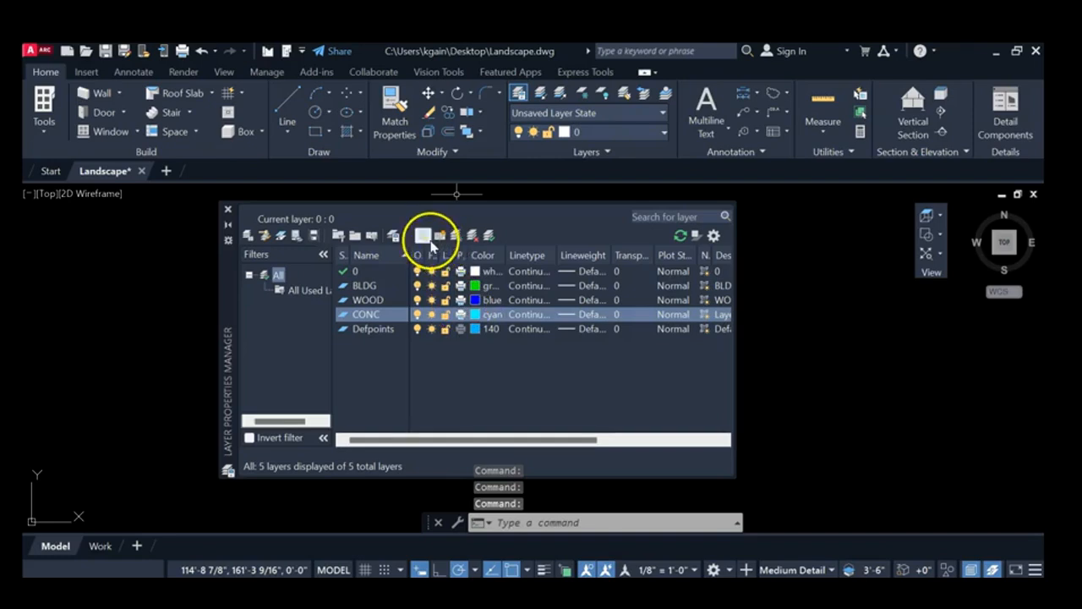
Add a new layer named PAV and set its colour to red
left_click(424, 236)
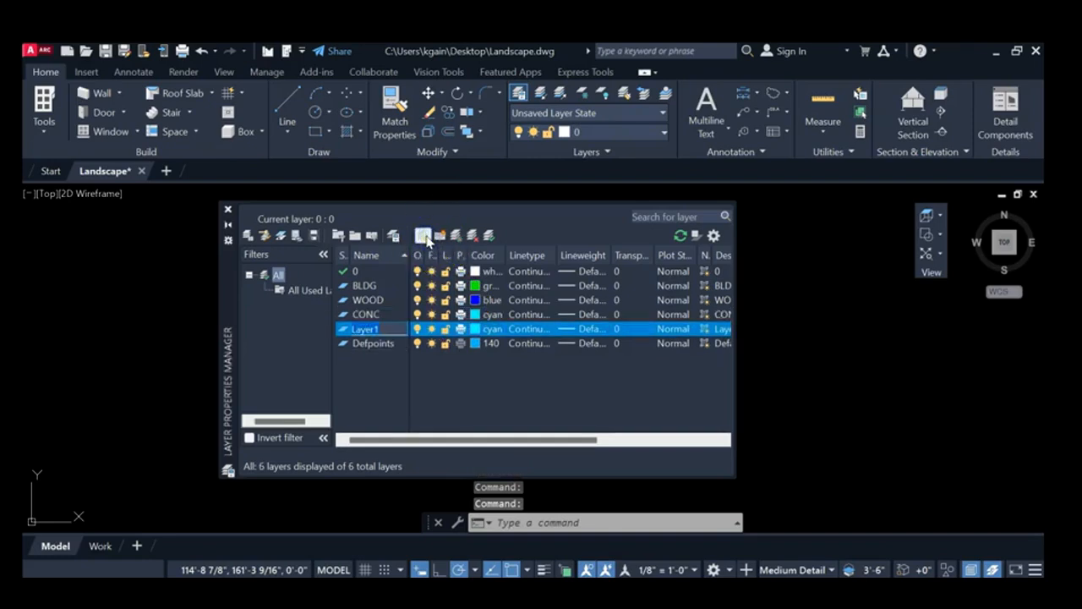
left_click(377, 328)
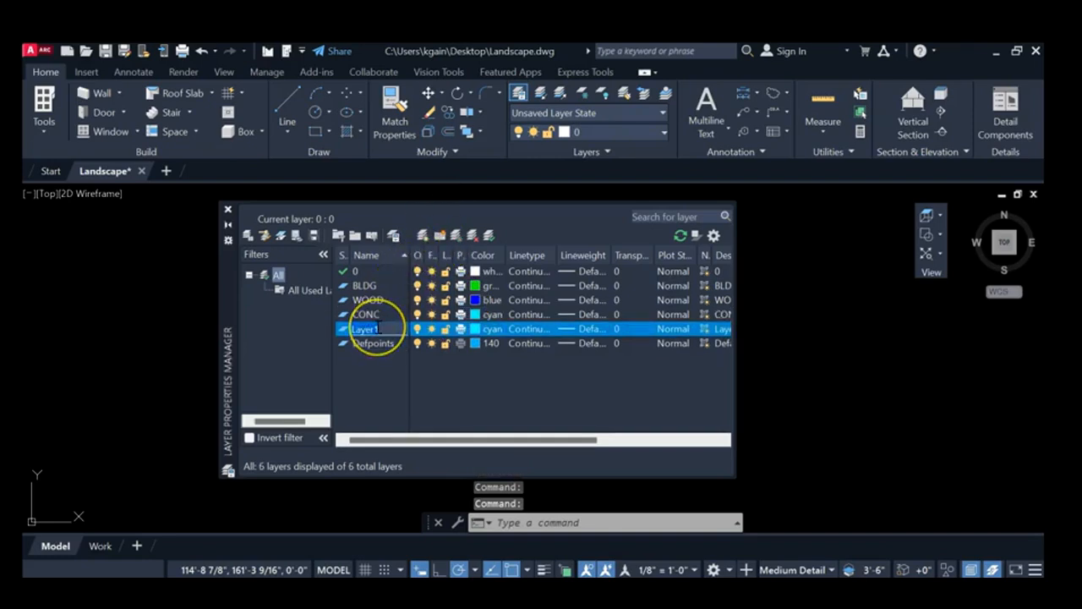
type("p")
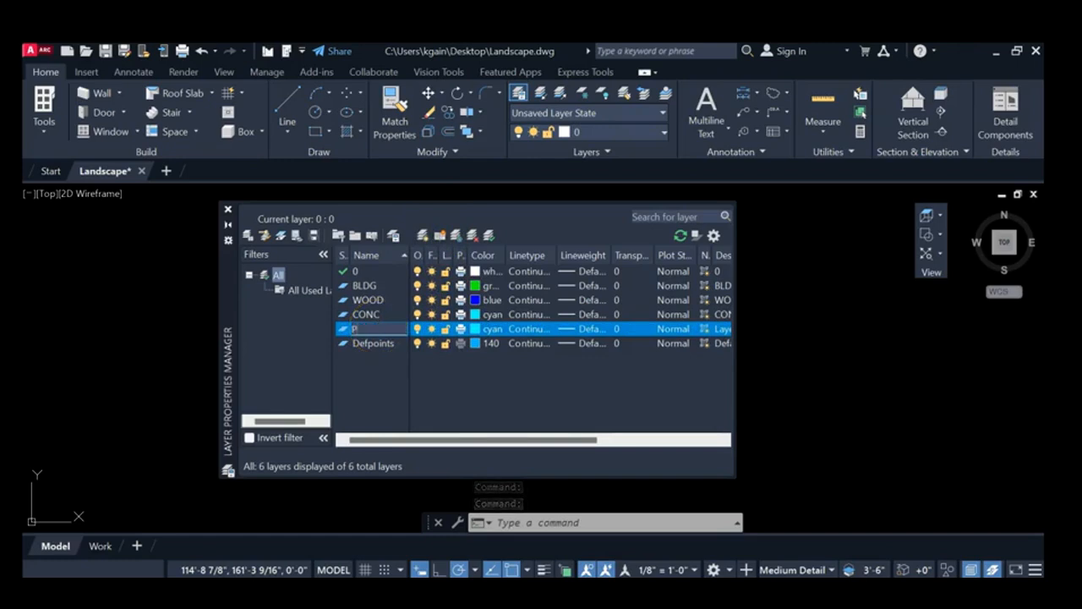
type("AV")
left_click(476, 329)
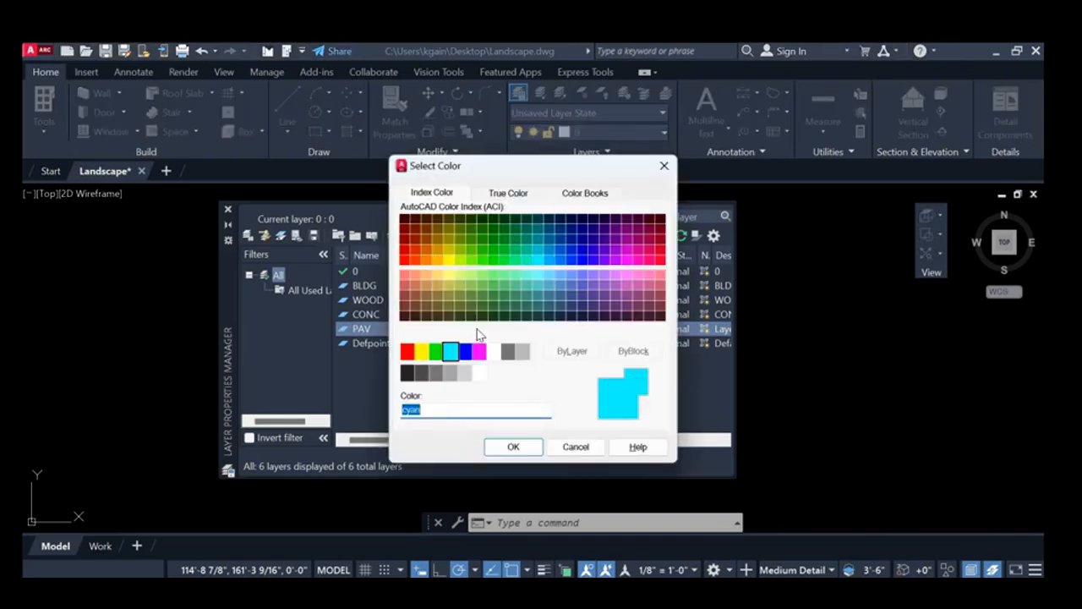
left_click(407, 351)
left_click(512, 446)
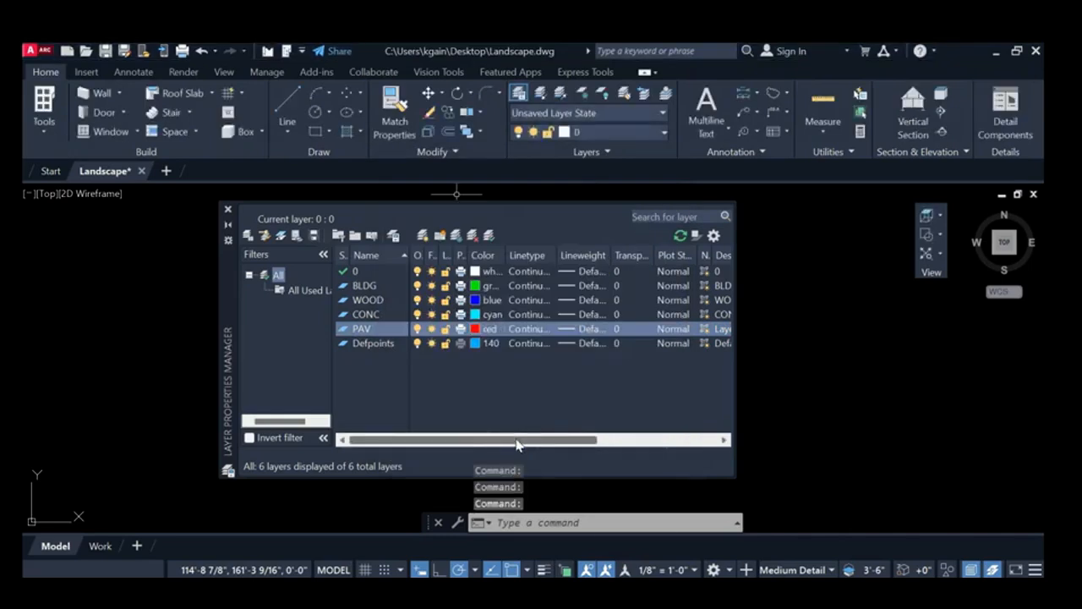
Add a new layer named TREE and set its colour to white
left_click(422, 237)
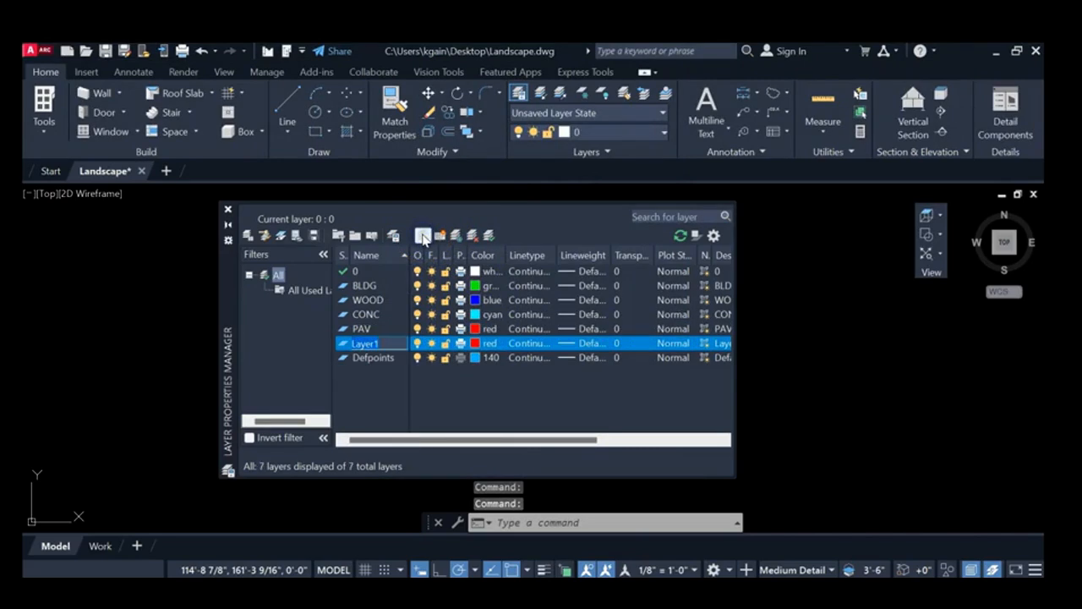
type("TREE")
left_click(359, 340)
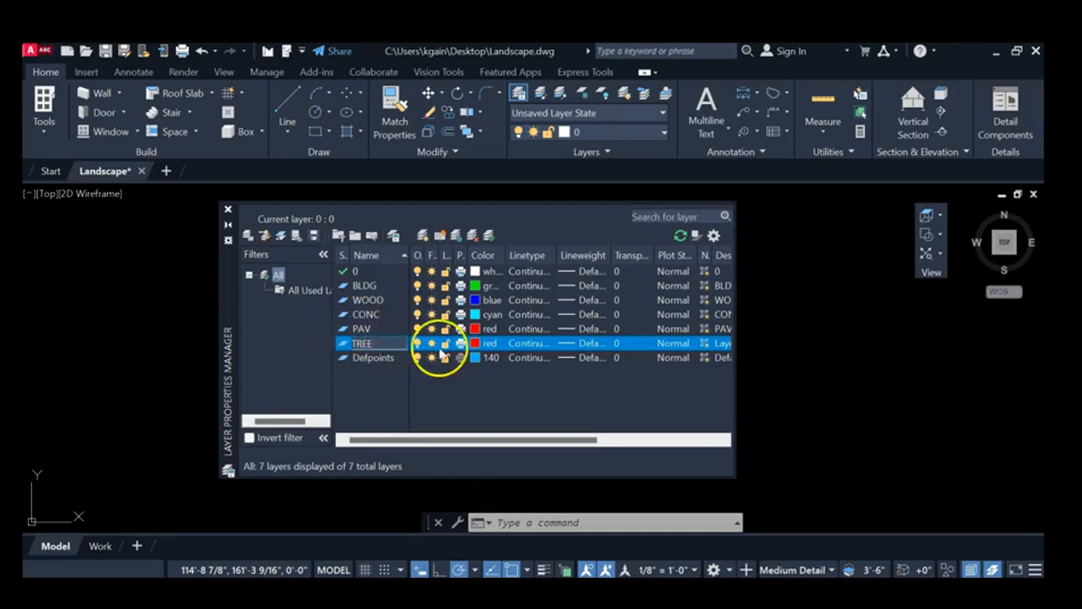
left_click(475, 344)
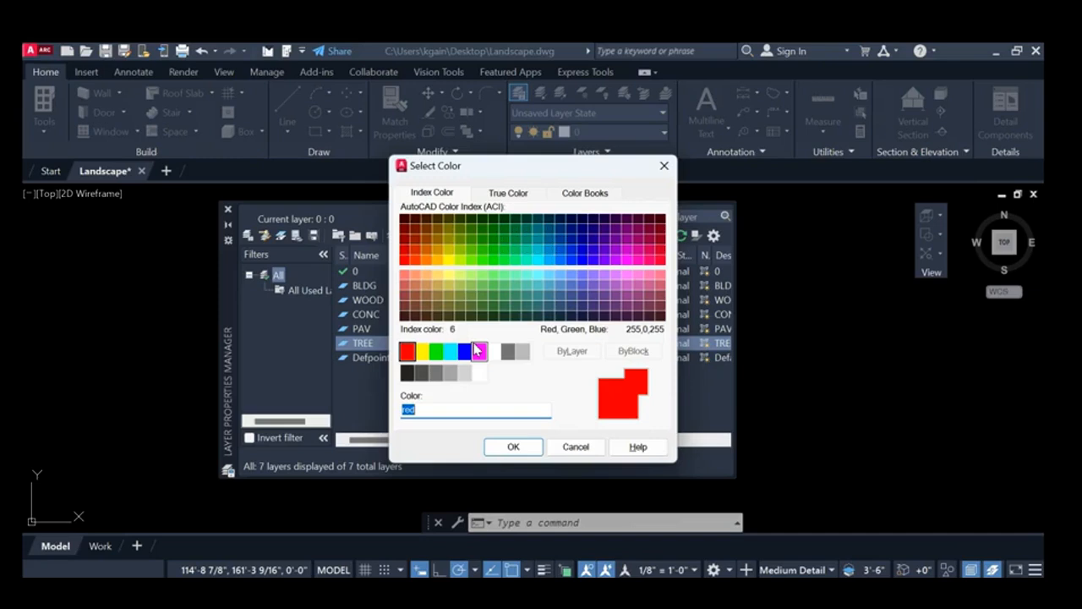
left_click(494, 352)
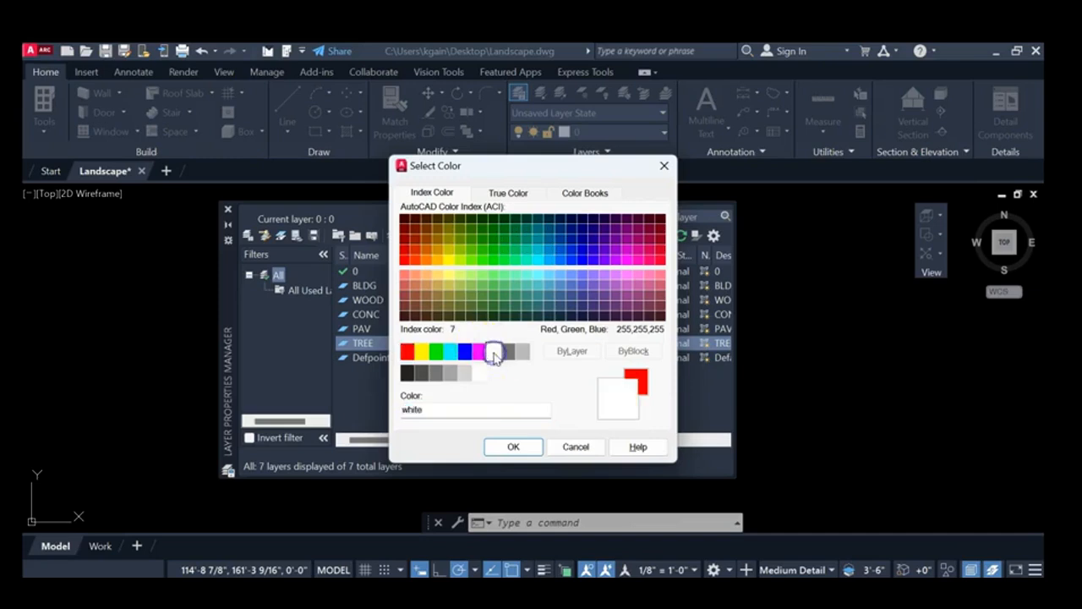
left_click(514, 446)
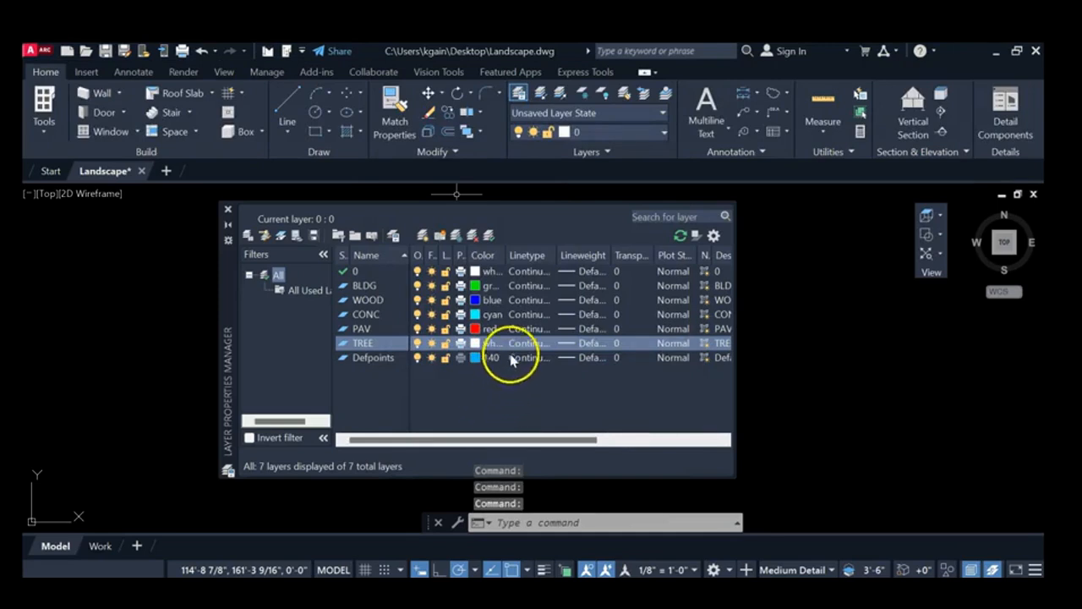
Add a new layer named TXT with the colour magenta, and close the layer manager
left_click(423, 237)
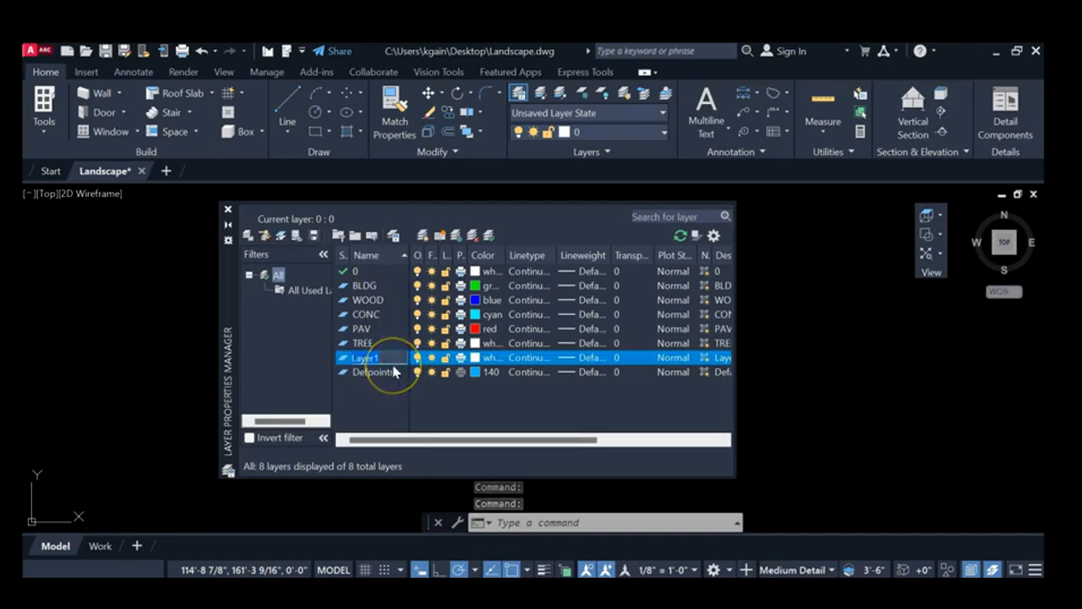
type("TXT")
left_click(476, 359)
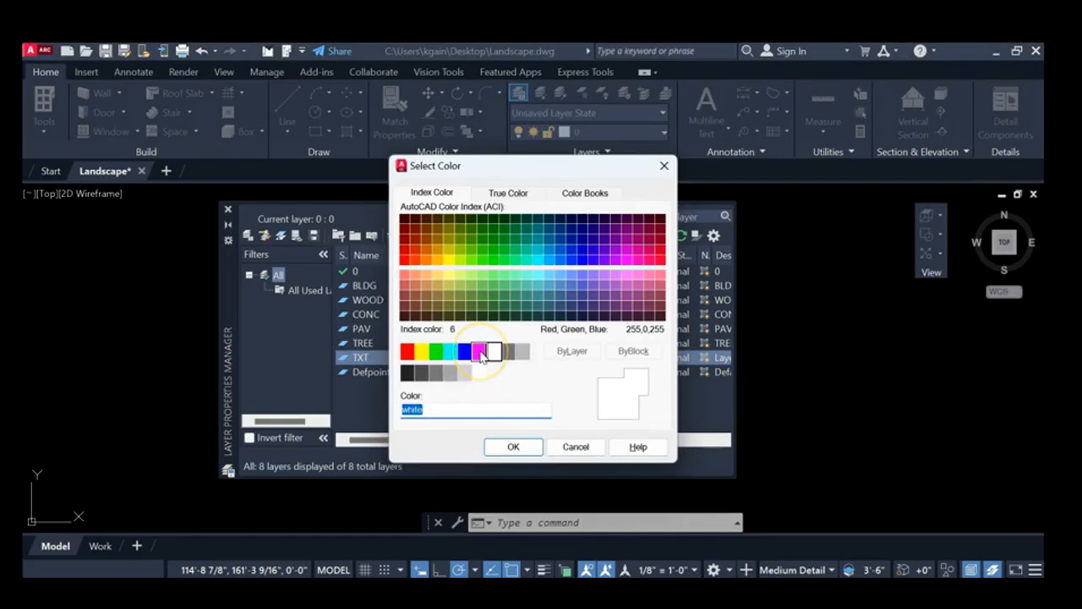
left_click(478, 353)
left_click(512, 445)
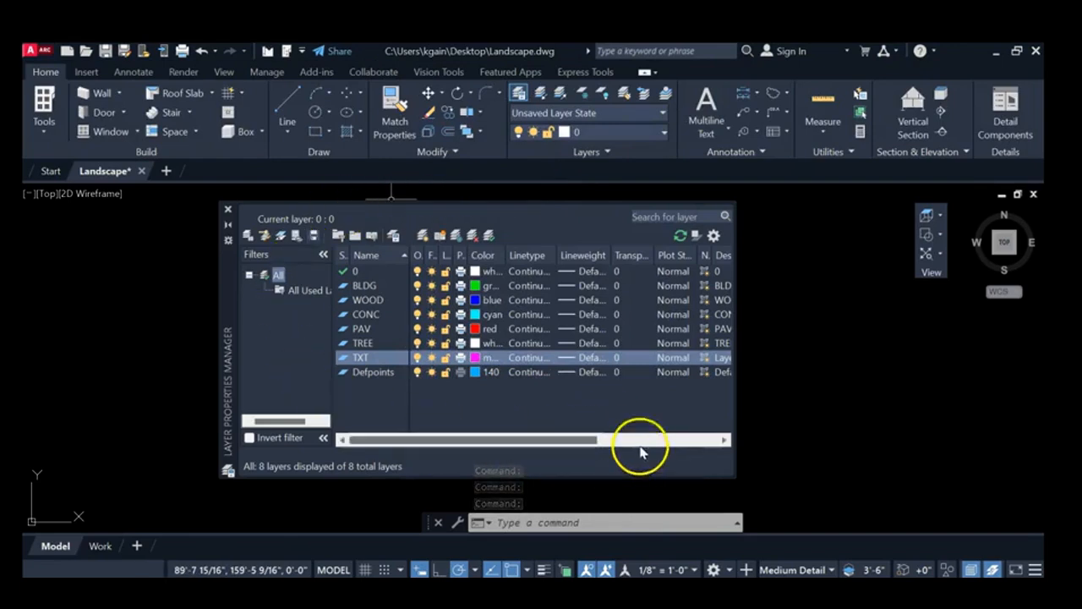
left_click(228, 214)
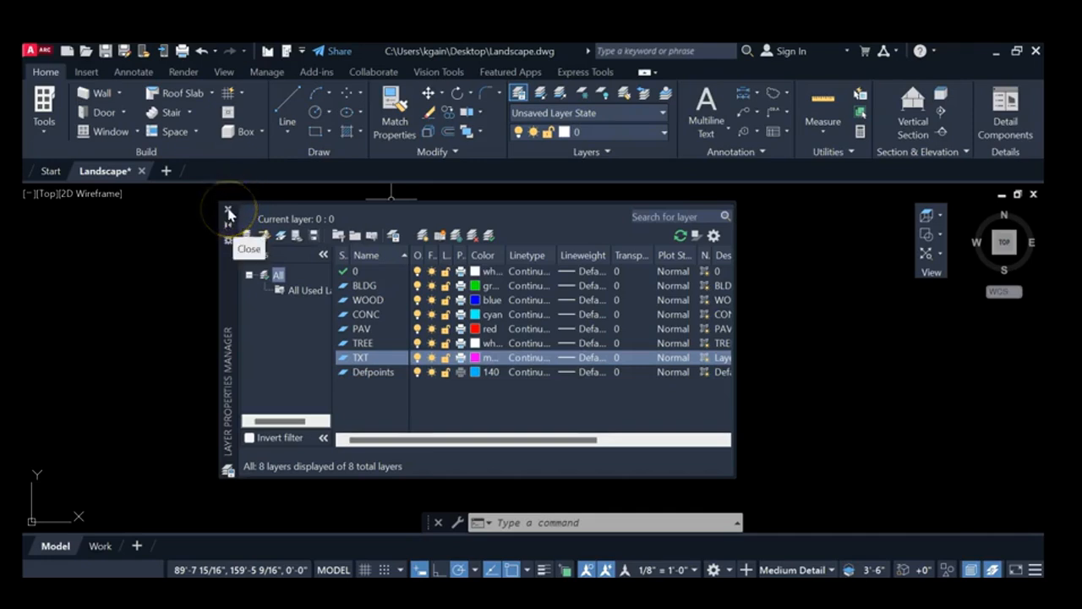
left_click(229, 214)
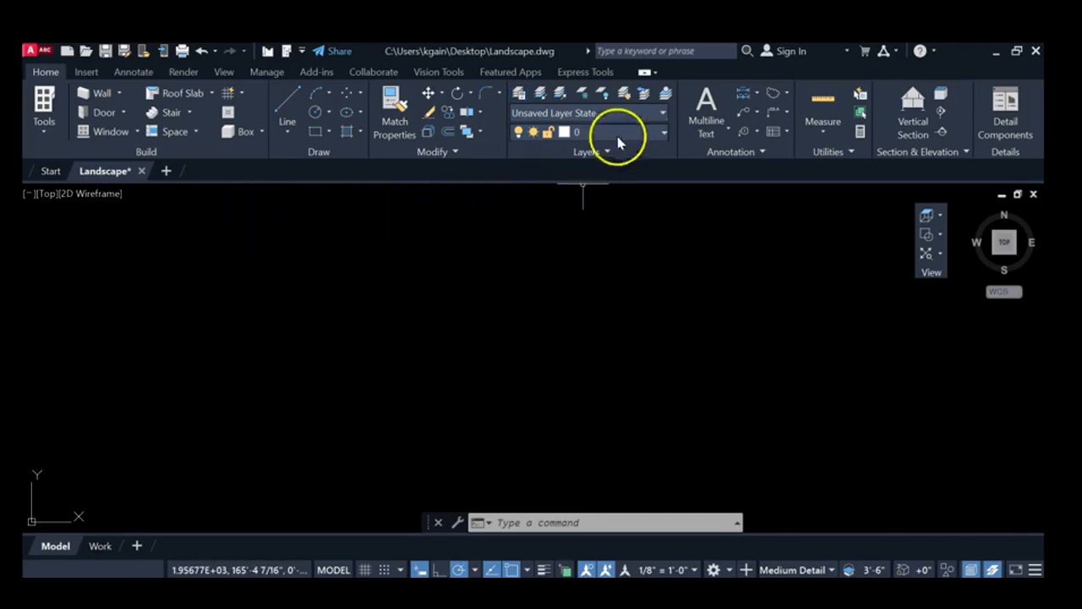
Make BLDG the current layer and show the list of the drawing's layers again
left_click(665, 135)
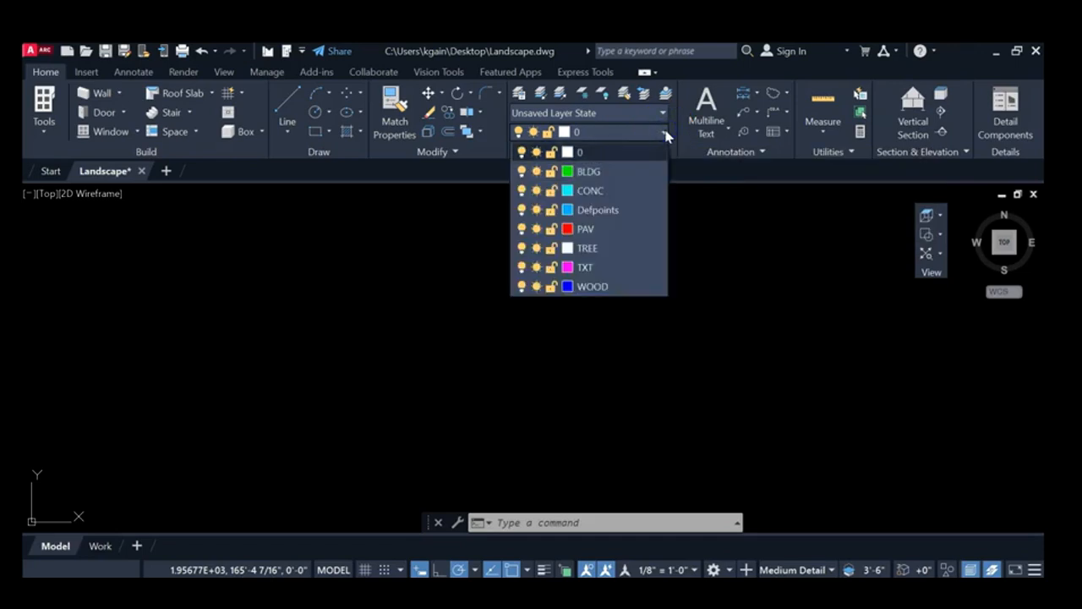
left_click(589, 171)
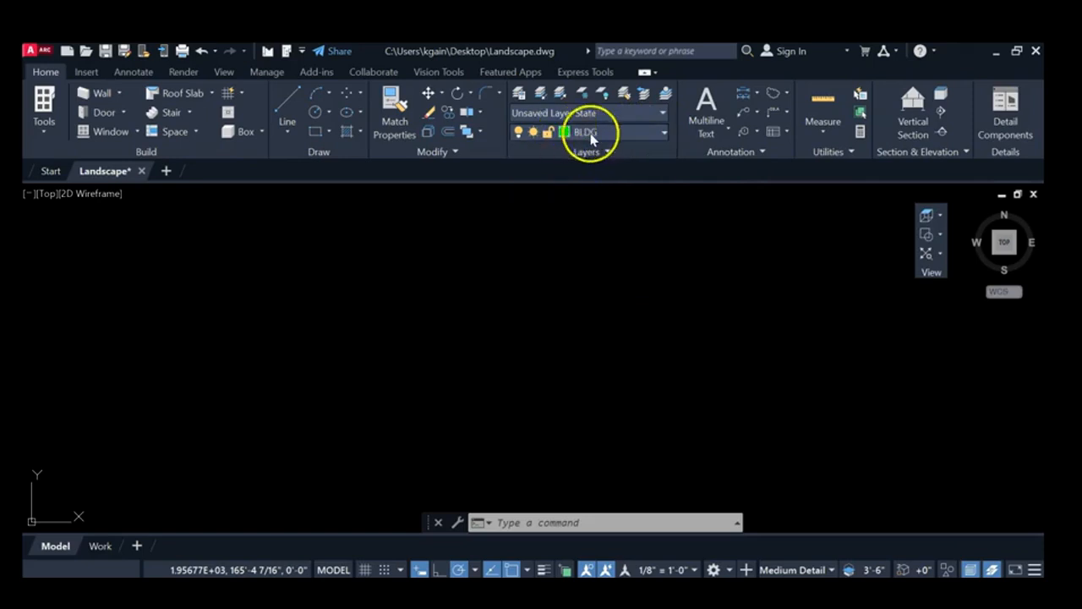
left_click(664, 133)
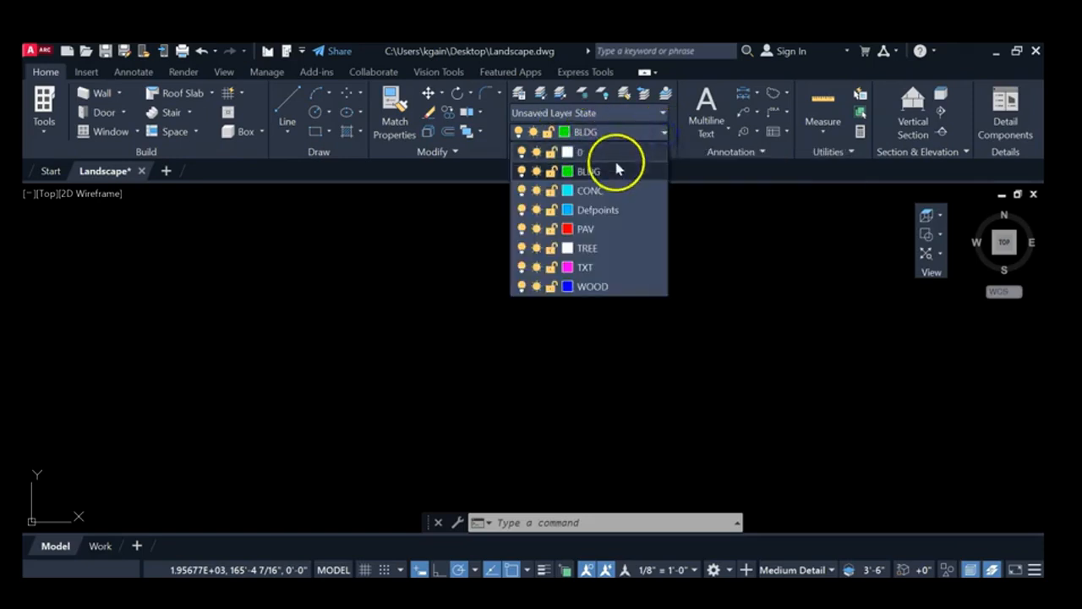
Switch the current layer to 0 and back to BLDG
left_click(592, 153)
left_click(598, 135)
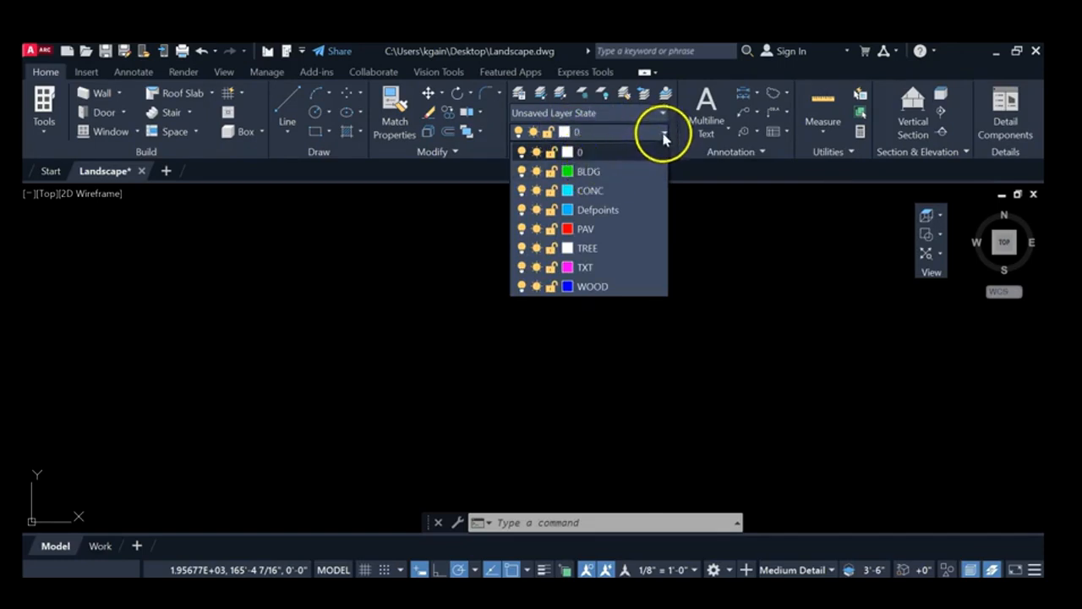
left_click(597, 173)
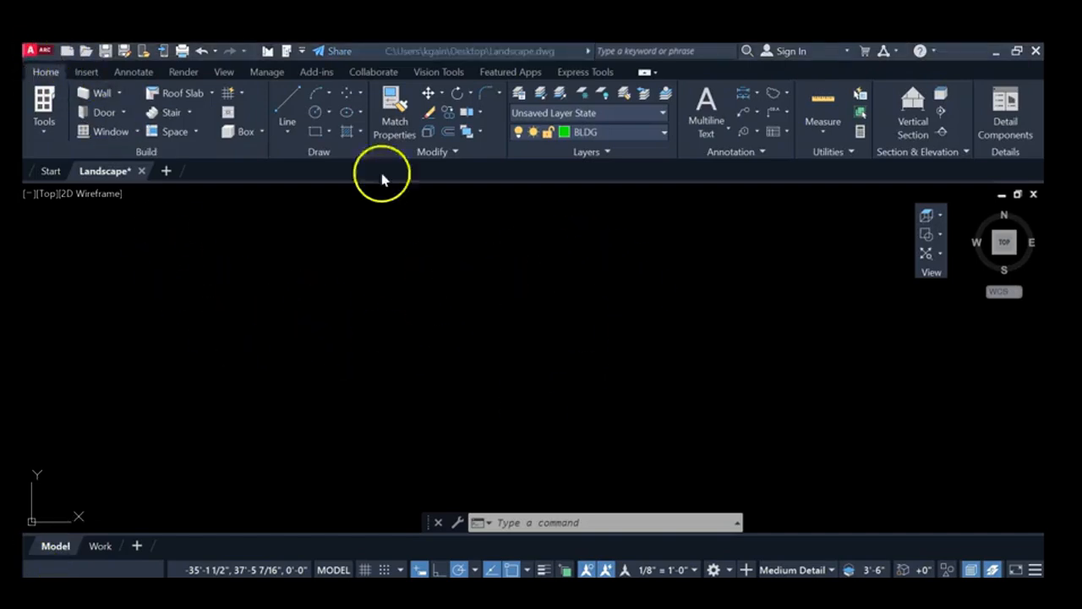
Save the drawing under the name Landscape on the Desktop as an AutoCAD 2018 drawing, replacing the existing file
left_click(35, 52)
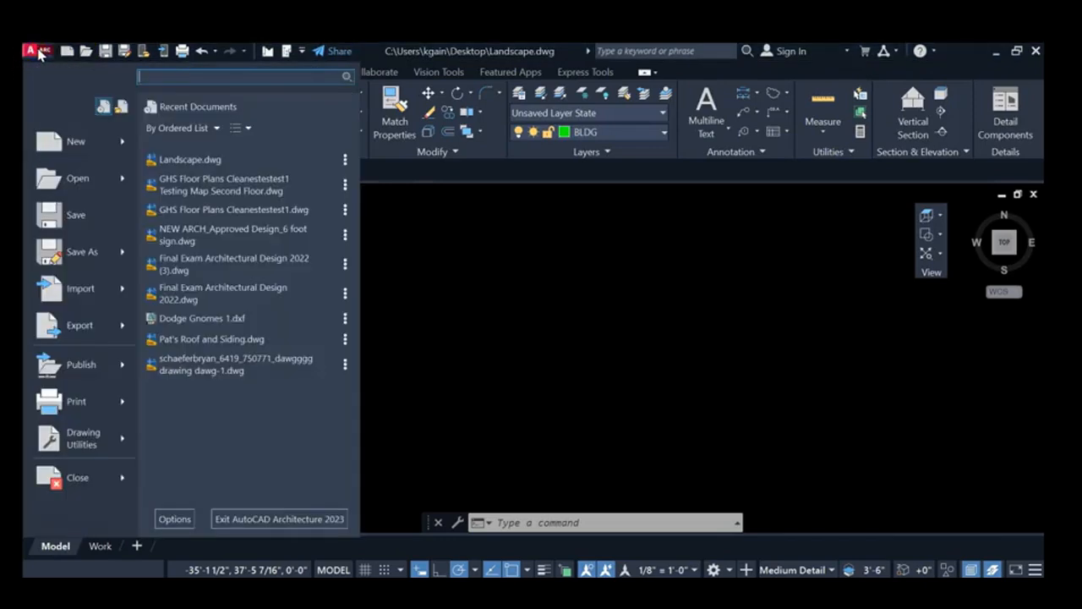
left_click(77, 258)
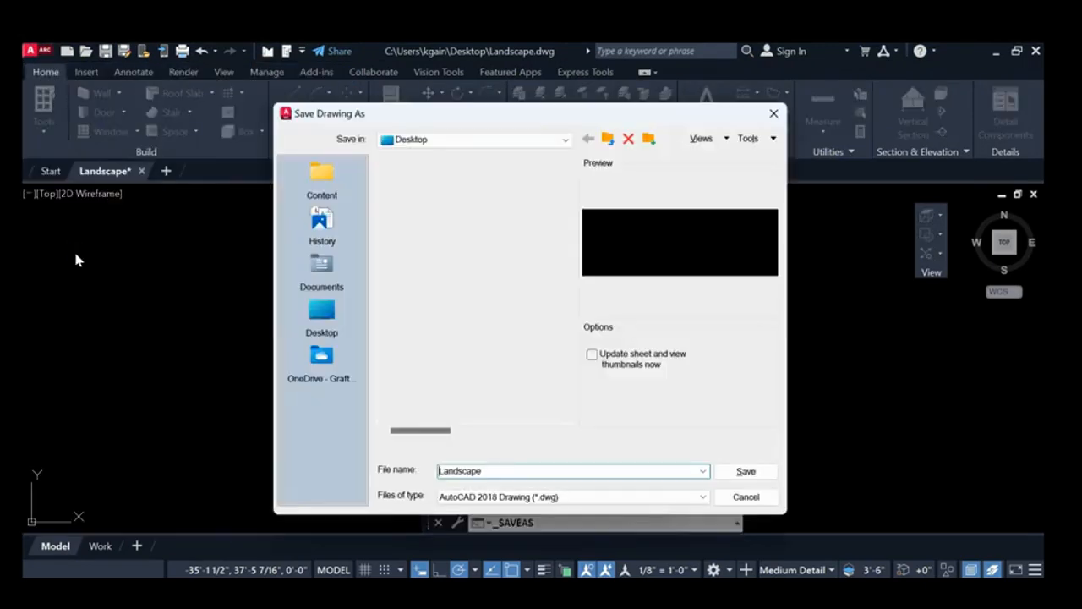
left_click(435, 144)
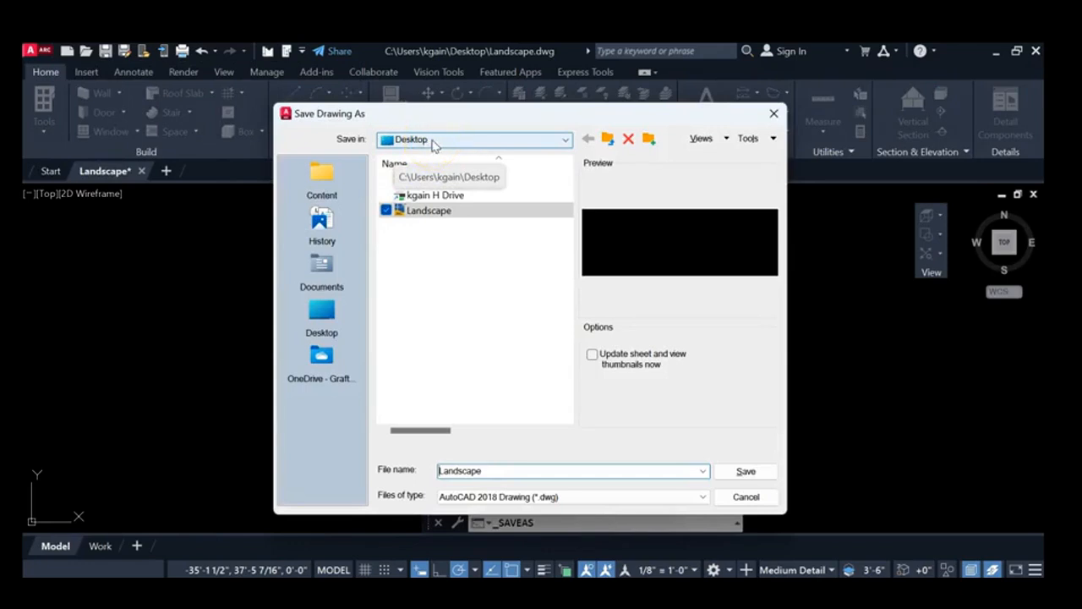
left_click(476, 471)
left_click(745, 478)
left_click(746, 472)
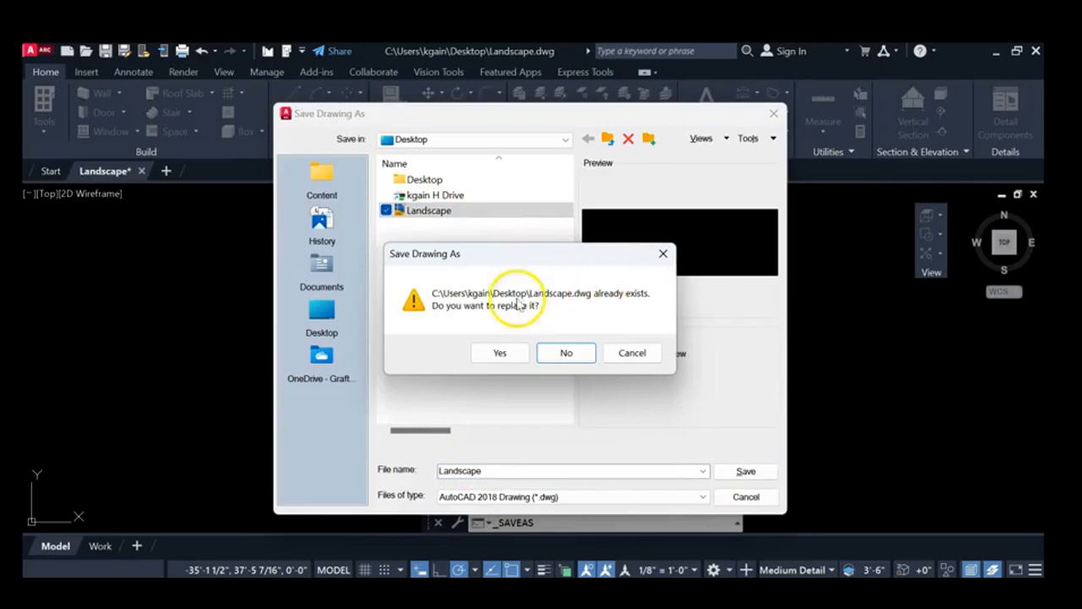
left_click(501, 353)
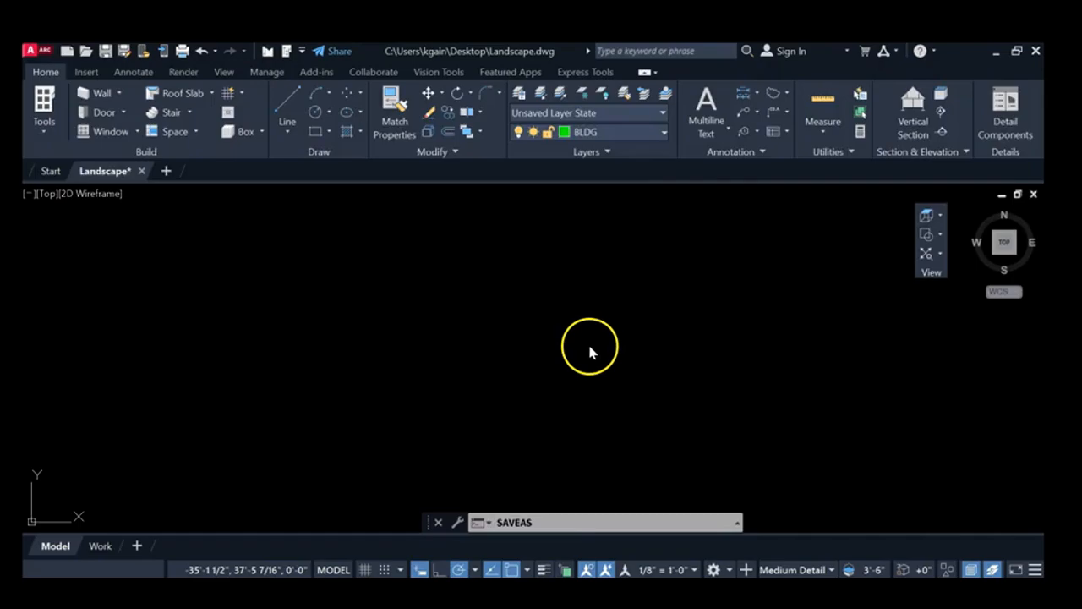